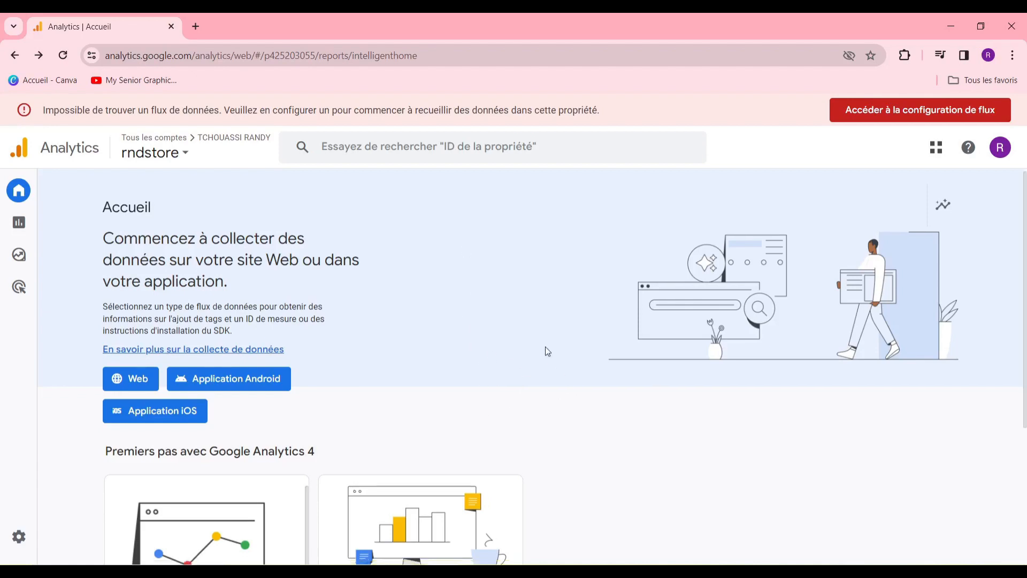
Step: Add another Google account to Analytics and sign in with the second saved e-mail address
{"action": "scroll", "coordinate": [556, 353], "scroll_direction": "down", "scroll_amount": 5}
{"action": "scroll", "coordinate": [567, 359], "scroll_direction": "up", "scroll_amount": 5}
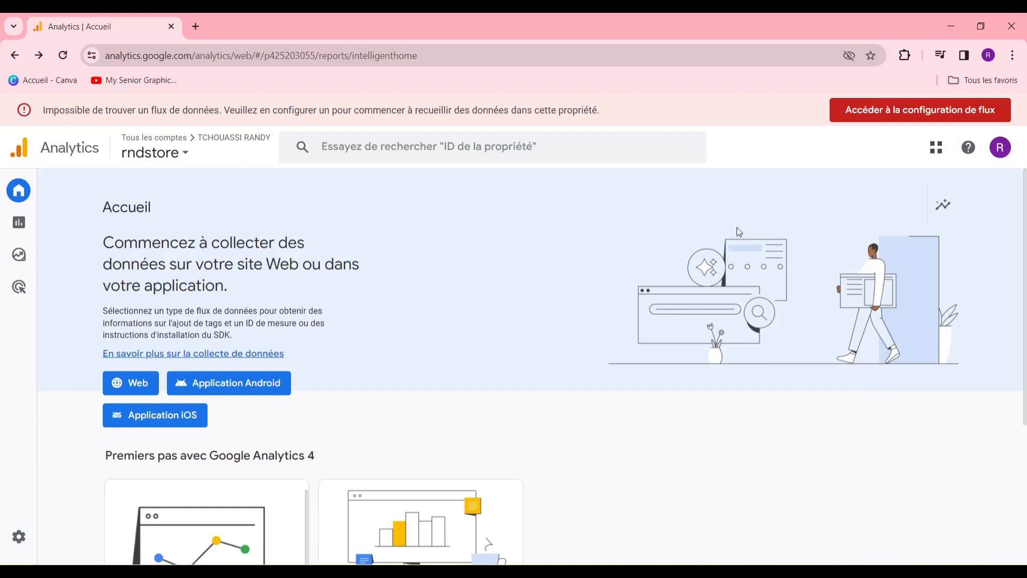
{"action": "left_click", "coordinate": [1008, 151]}
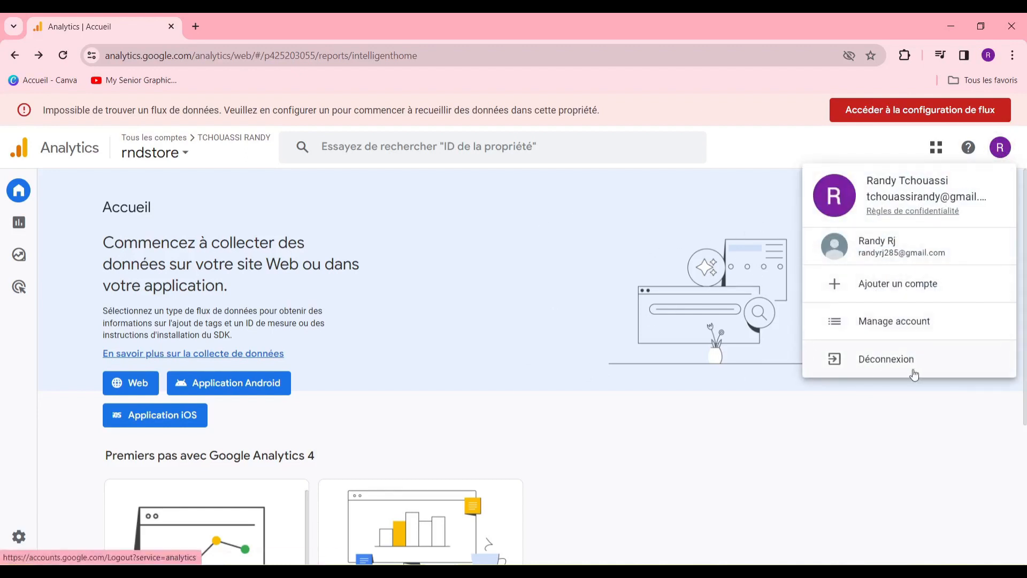
{"action": "left_click", "coordinate": [918, 288]}
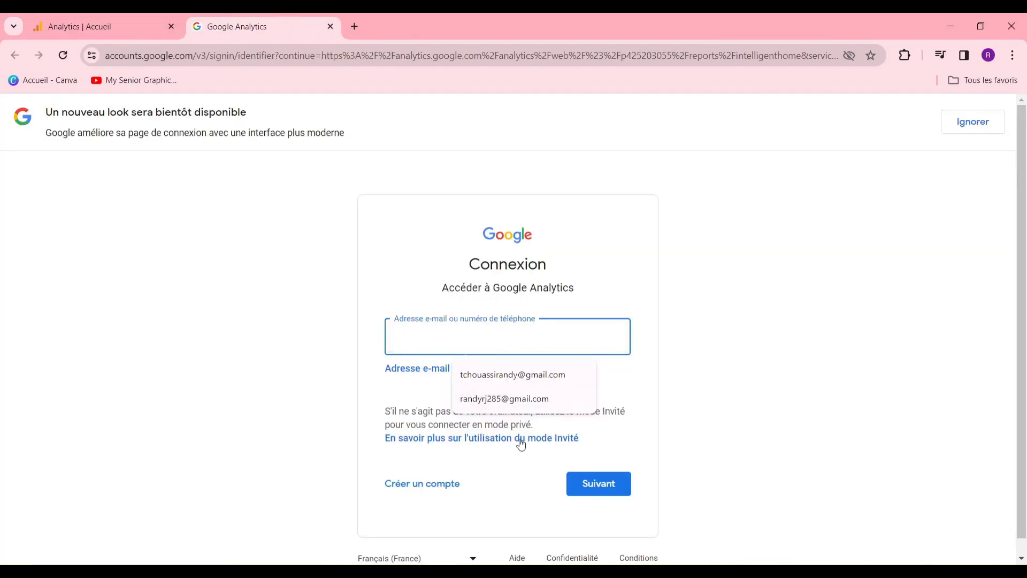
{"action": "left_click", "coordinate": [580, 398]}
{"action": "left_click", "coordinate": [576, 486]}
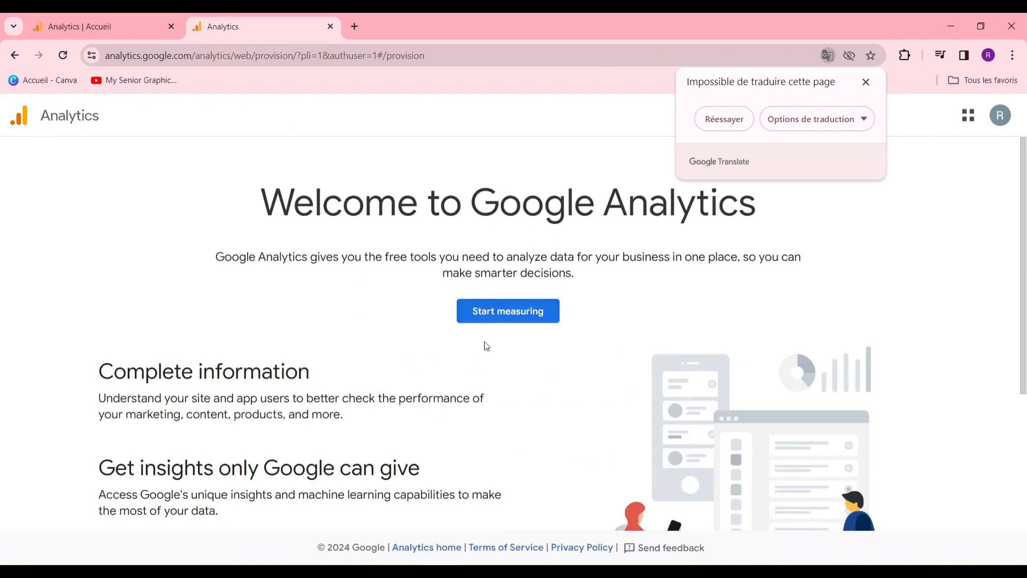
Step: Start setting up measurement, fill in the Analytics account name, and accept the default data sharing settings
{"action": "scroll", "coordinate": [481, 355], "scroll_direction": "down", "scroll_amount": 4}
{"action": "scroll", "coordinate": [535, 348], "scroll_direction": "up", "scroll_amount": 4}
{"action": "left_click", "coordinate": [530, 314]}
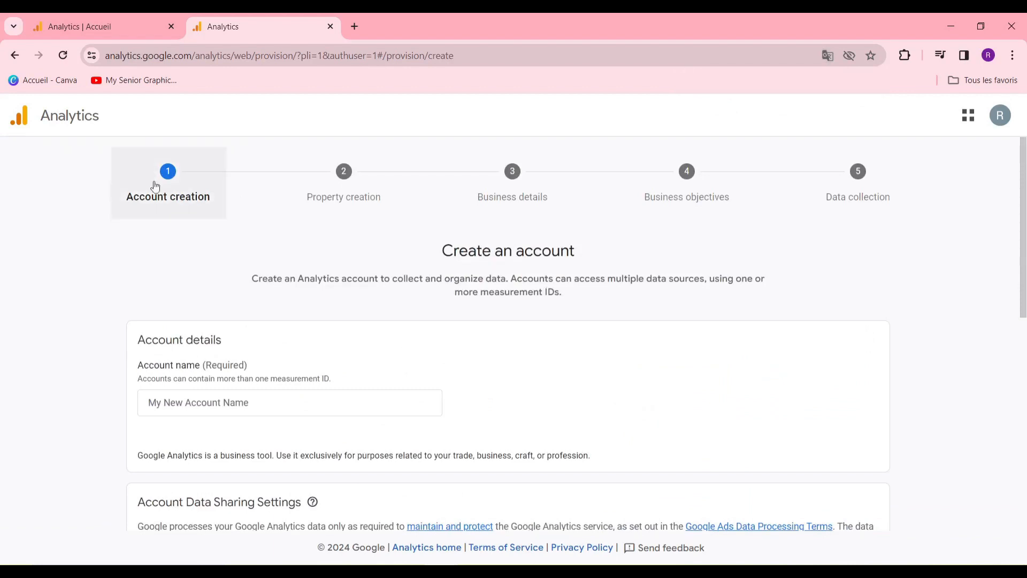
{"action": "left_click", "coordinate": [304, 407]}
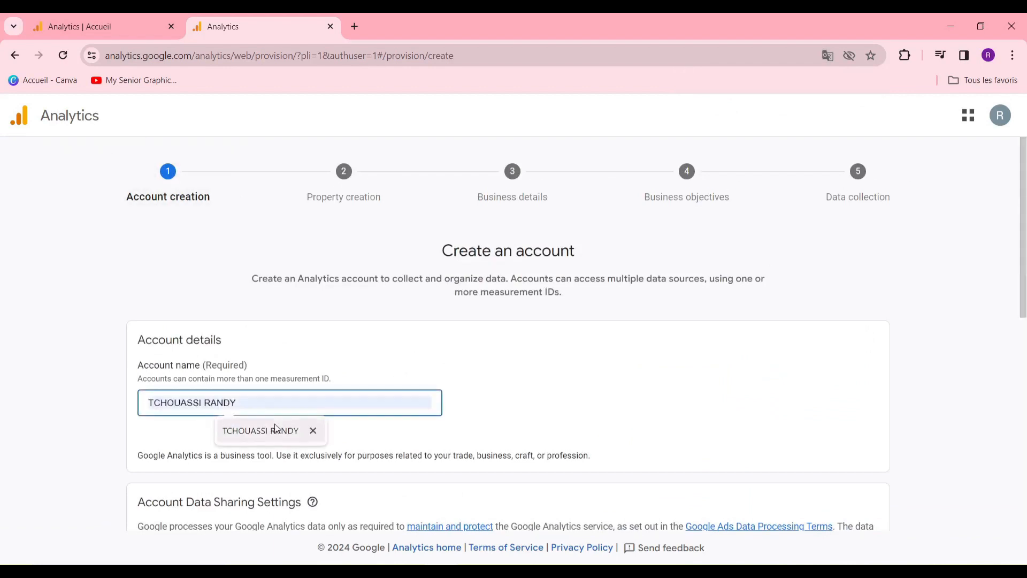
{"action": "left_click", "coordinate": [275, 428]}
{"action": "scroll", "coordinate": [477, 387], "scroll_direction": "down", "scroll_amount": 10}
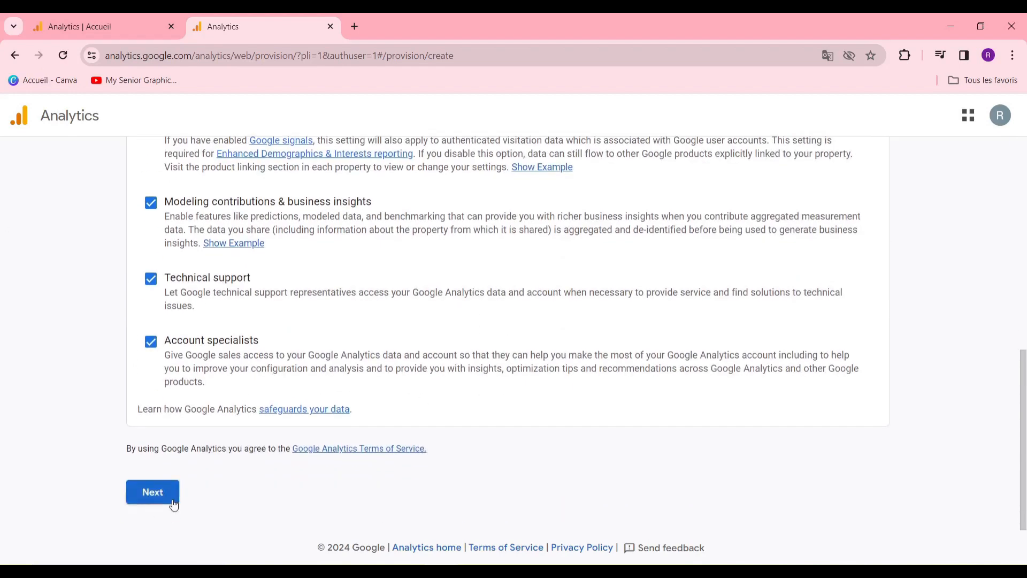
{"action": "left_click", "coordinate": [168, 499]}
Step: Name the new property rndstore and proceed with the default time zone and currency
{"action": "left_click", "coordinate": [411, 401]}
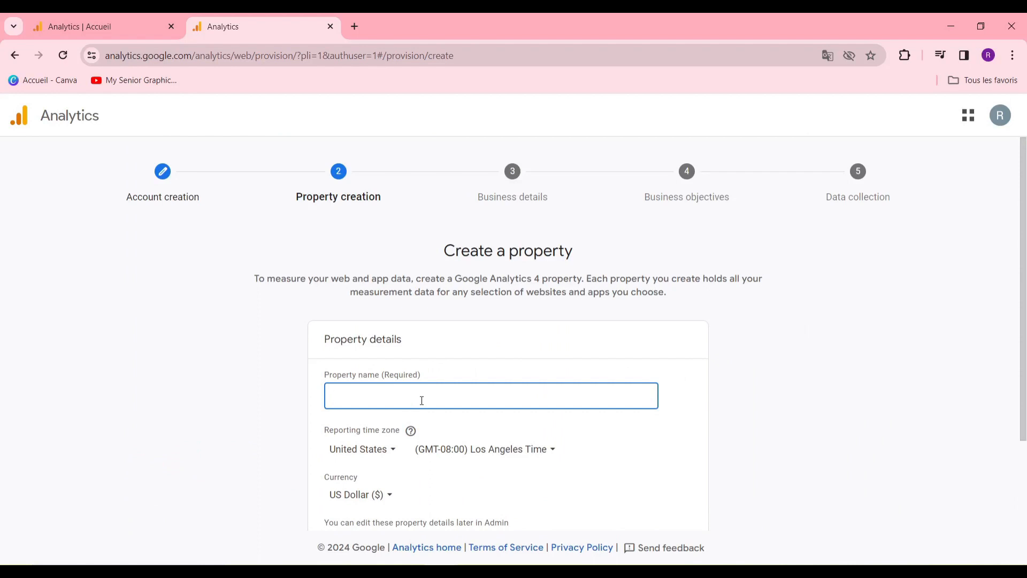
{"action": "type", "text": "rndstore"}
{"action": "scroll", "coordinate": [426, 299], "scroll_direction": "down", "scroll_amount": 2}
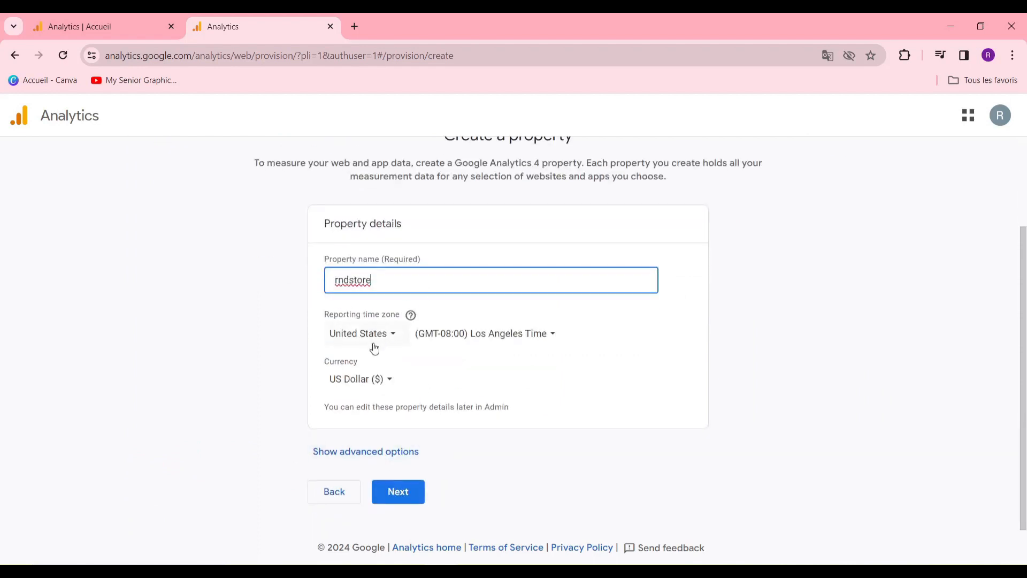
{"action": "left_click", "coordinate": [420, 503]}
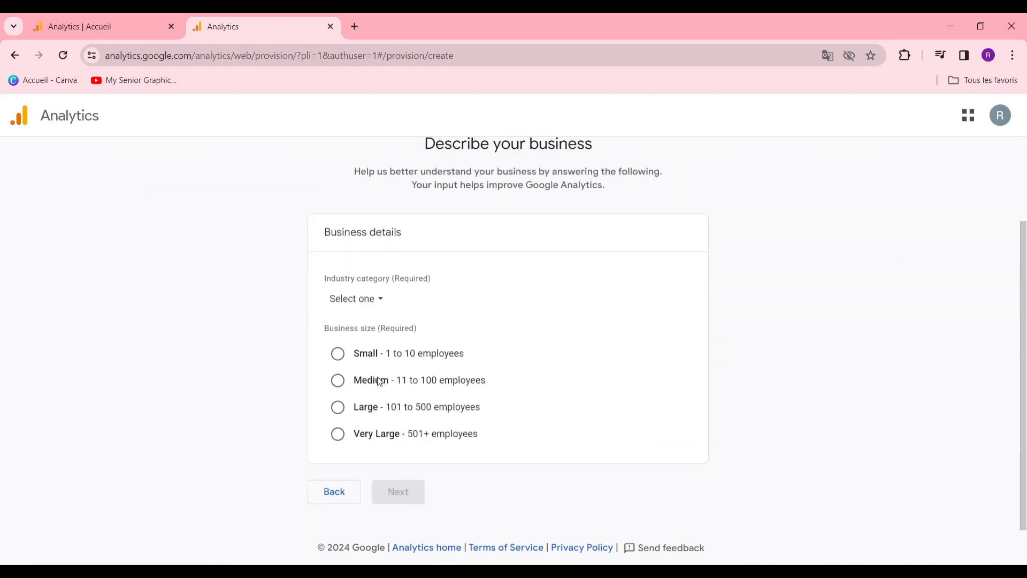
Step: Describe the business as Small (1 to 10 employees) in the Health industry category and continue
{"action": "left_click", "coordinate": [339, 356]}
{"action": "left_click", "coordinate": [341, 388]}
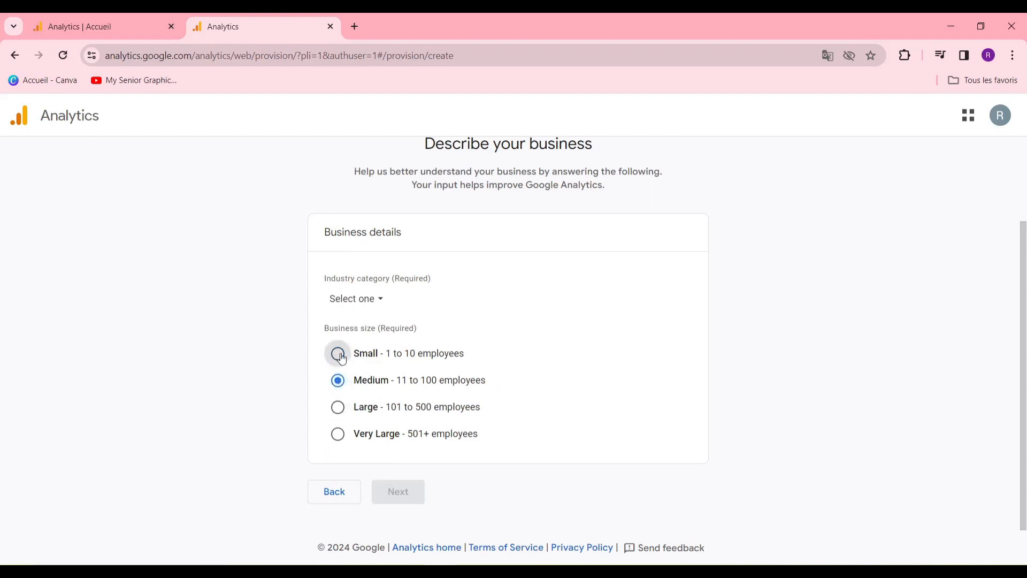
{"action": "left_click", "coordinate": [339, 355]}
{"action": "triple_click", "coordinate": [400, 495]}
{"action": "left_click", "coordinate": [356, 299]}
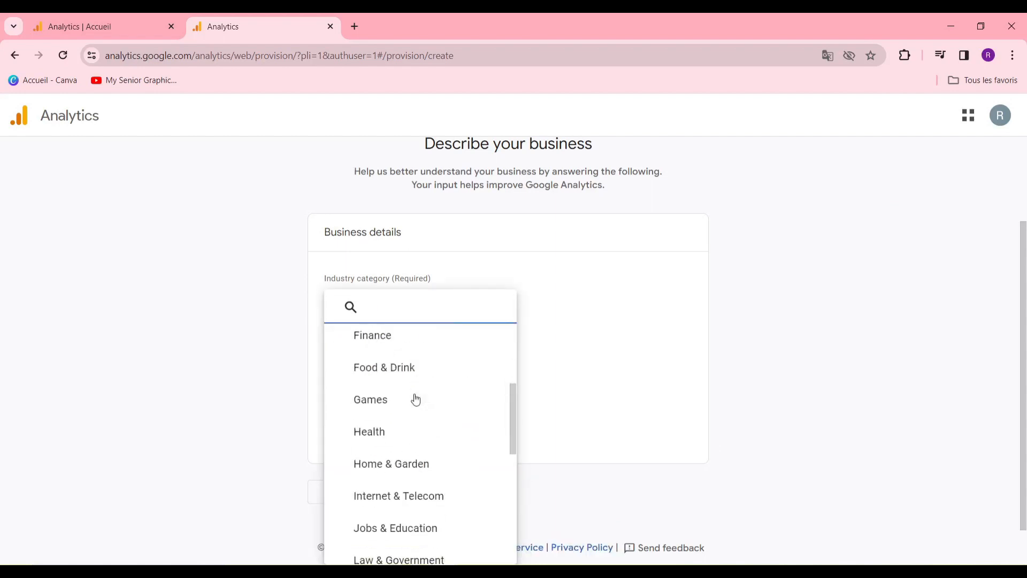
{"action": "left_click", "coordinate": [409, 433]}
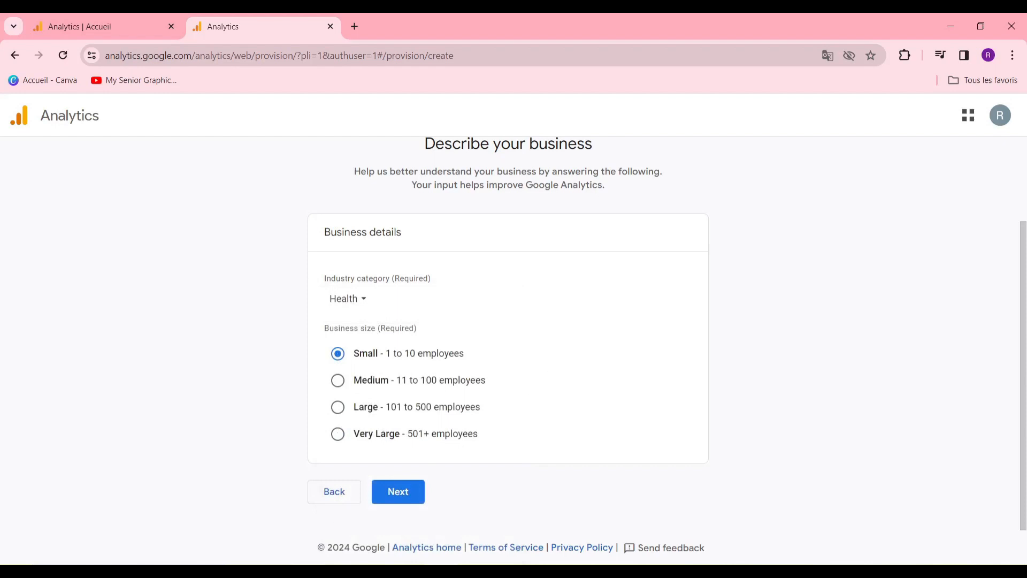
{"action": "left_click", "coordinate": [402, 490]}
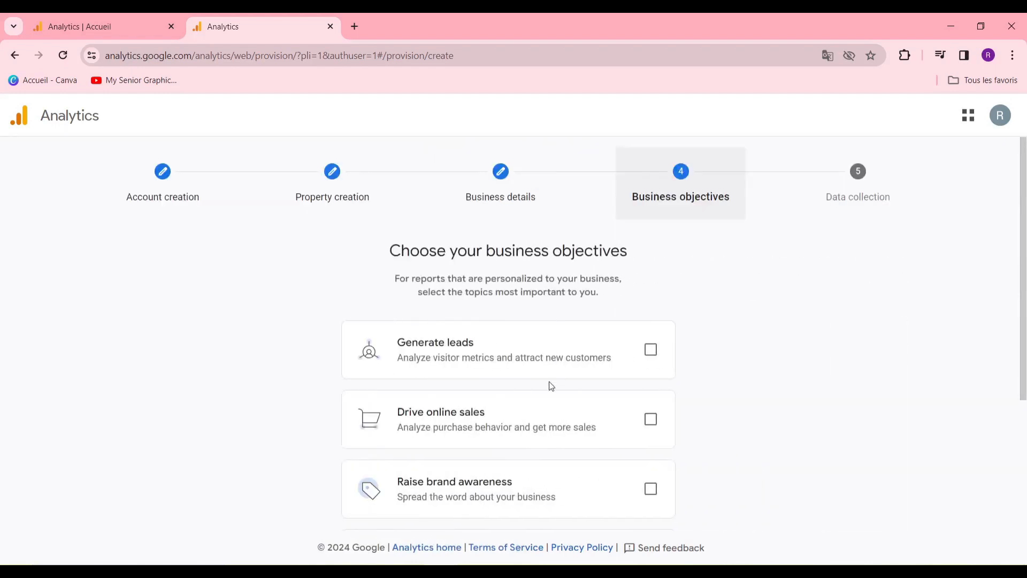
Step: Create the property with the Drive online sales objective and accept the terms of service, including the Data Processing Terms
{"action": "scroll", "coordinate": [508, 382], "scroll_direction": "down", "scroll_amount": 3}
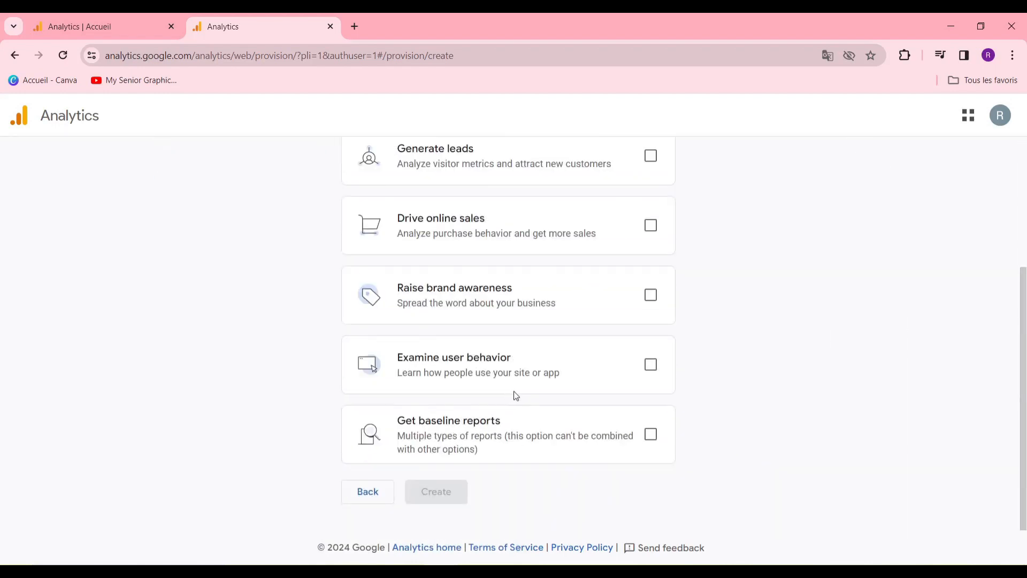
{"action": "left_click", "coordinate": [651, 237]}
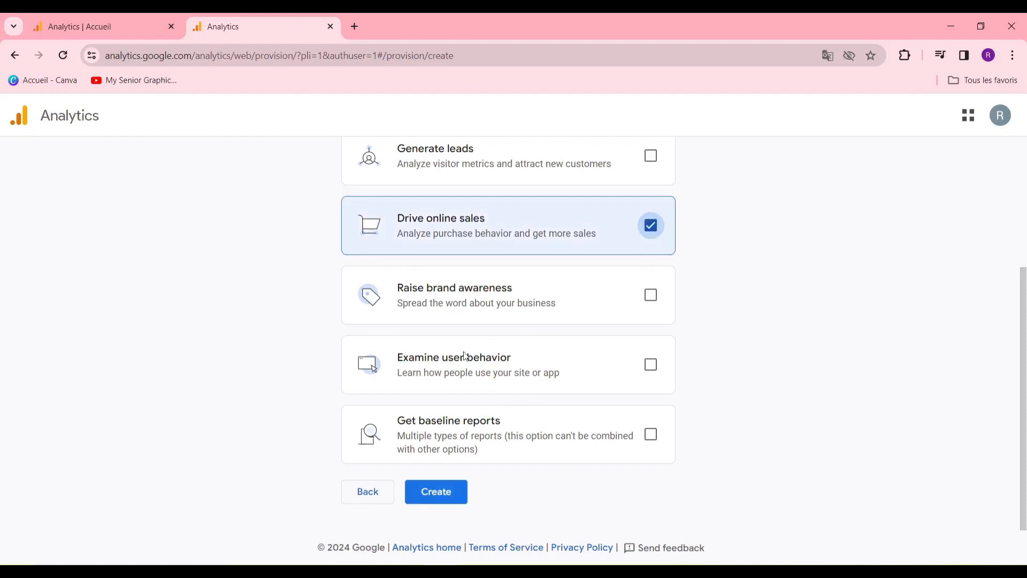
{"action": "left_click", "coordinate": [454, 492]}
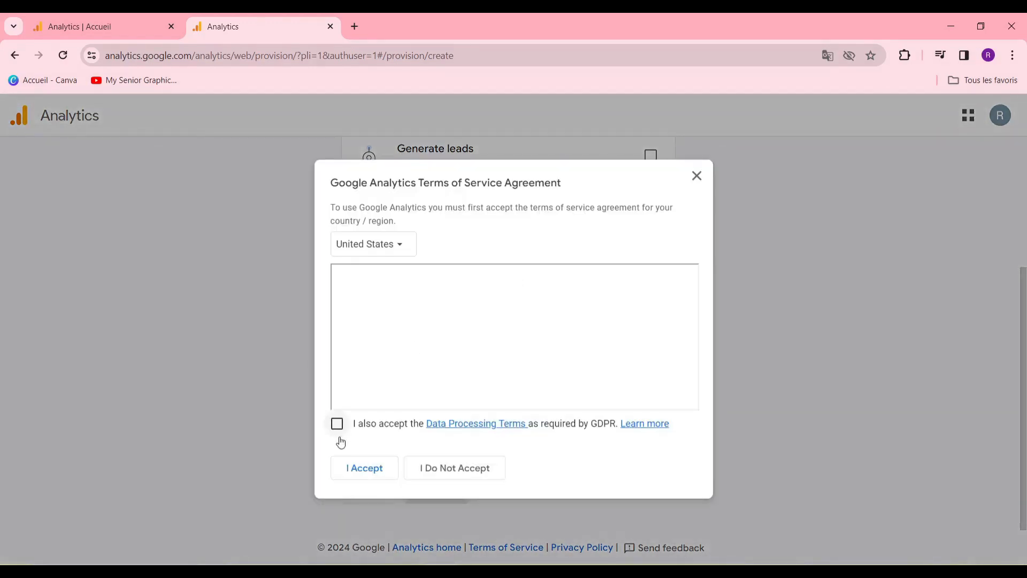
{"action": "left_click", "coordinate": [338, 428]}
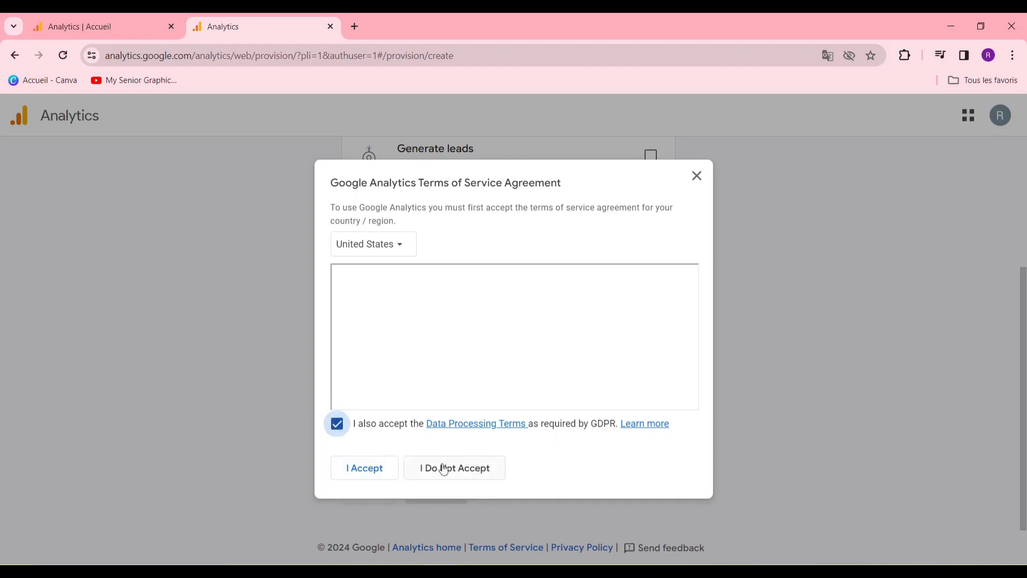
{"action": "left_click", "coordinate": [354, 470]}
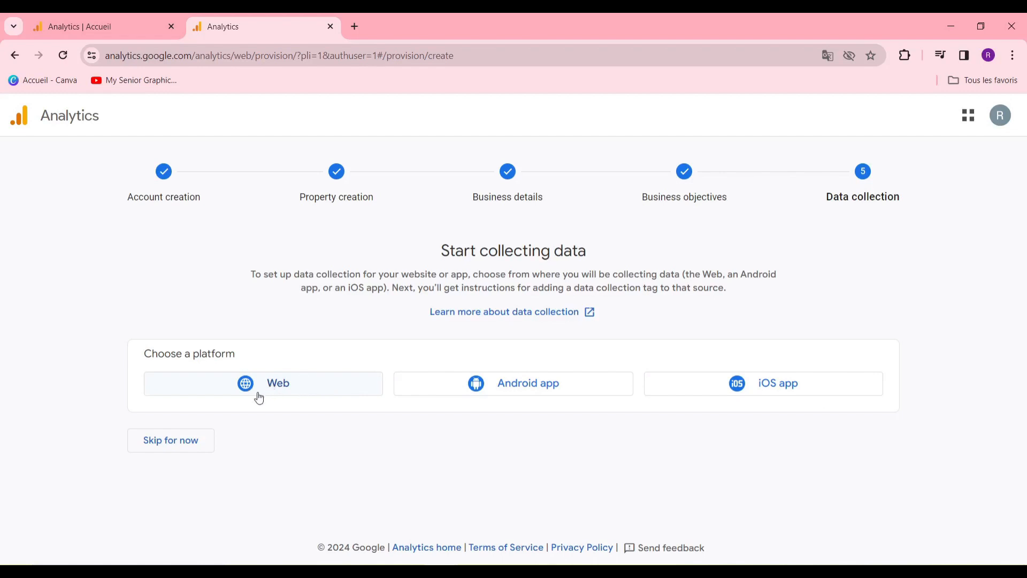
Step: Skip data collection for now, continue to the new property's Home, and close the first account's Analytics page
{"action": "left_click", "coordinate": [188, 444]}
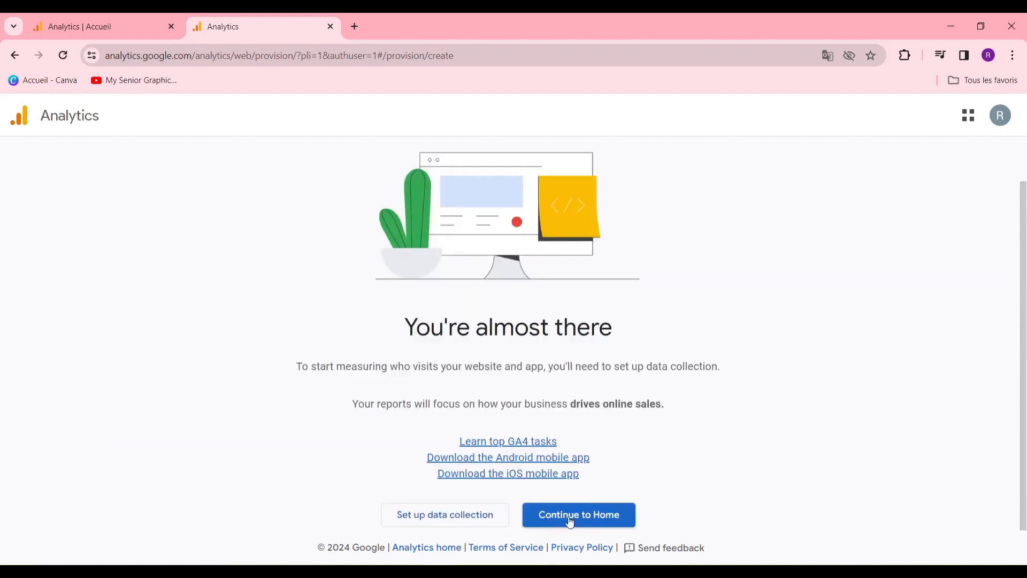
{"action": "left_click", "coordinate": [571, 522]}
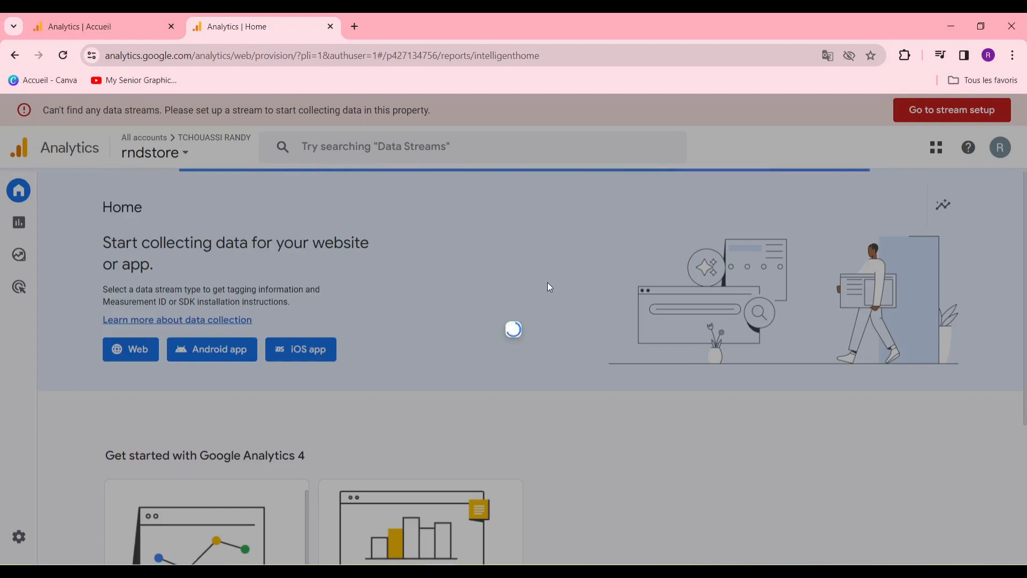
{"action": "left_click", "coordinate": [81, 22]}
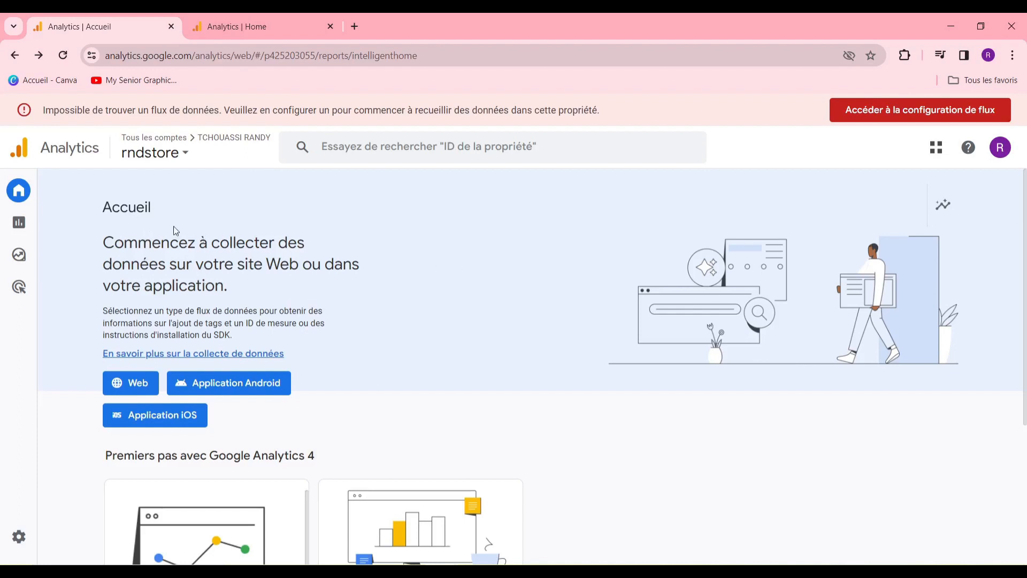
{"action": "mouse_move", "coordinate": [35, 214]}
{"action": "left_click", "coordinate": [43, 231]}
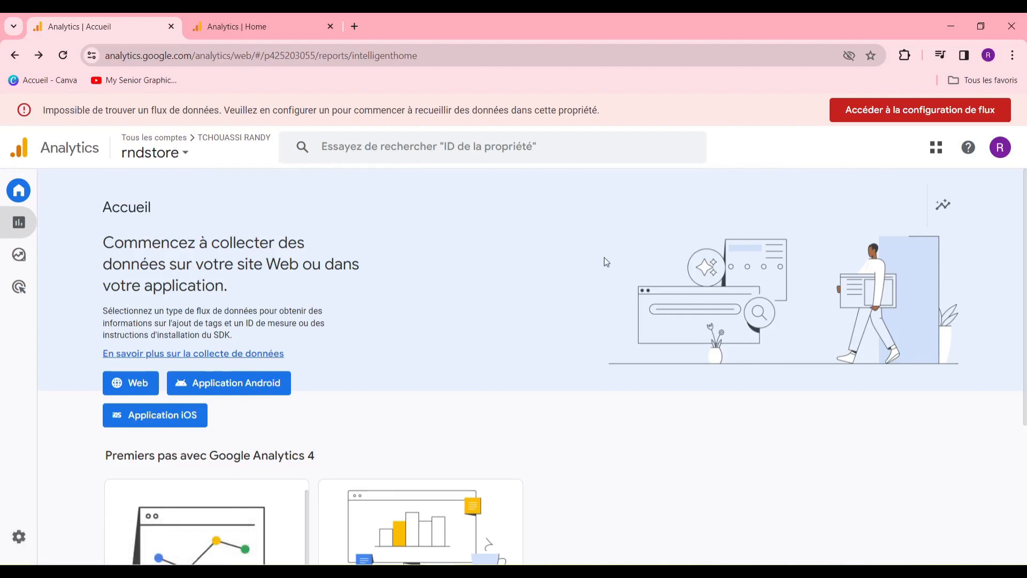
{"action": "key", "text": "ctrl+w"}
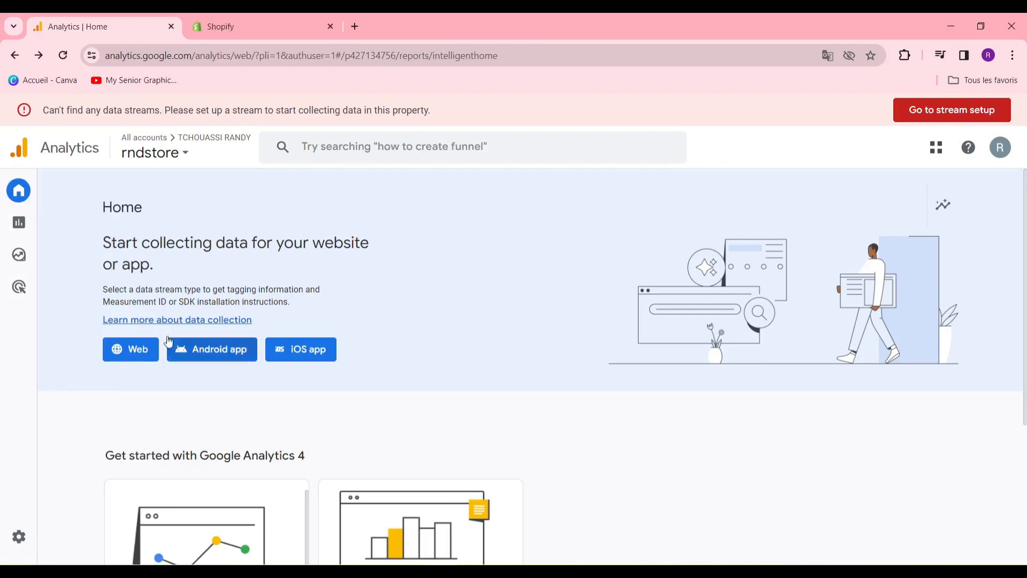
Step: Open the Reports snapshot and examine its user, revenue, country, activity and product cards
{"action": "mouse_move", "coordinate": [21, 236]}
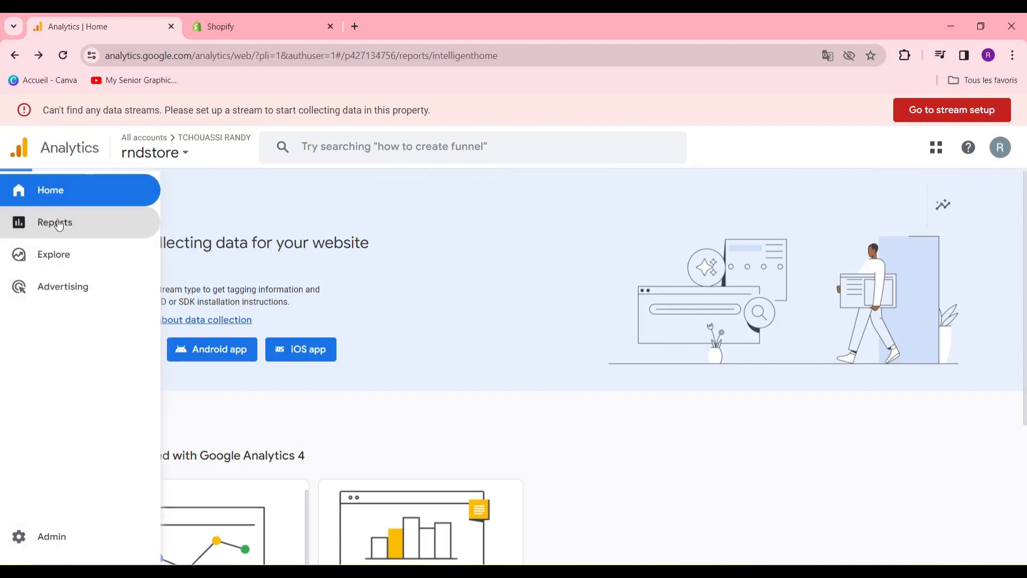
{"action": "left_click", "coordinate": [53, 228]}
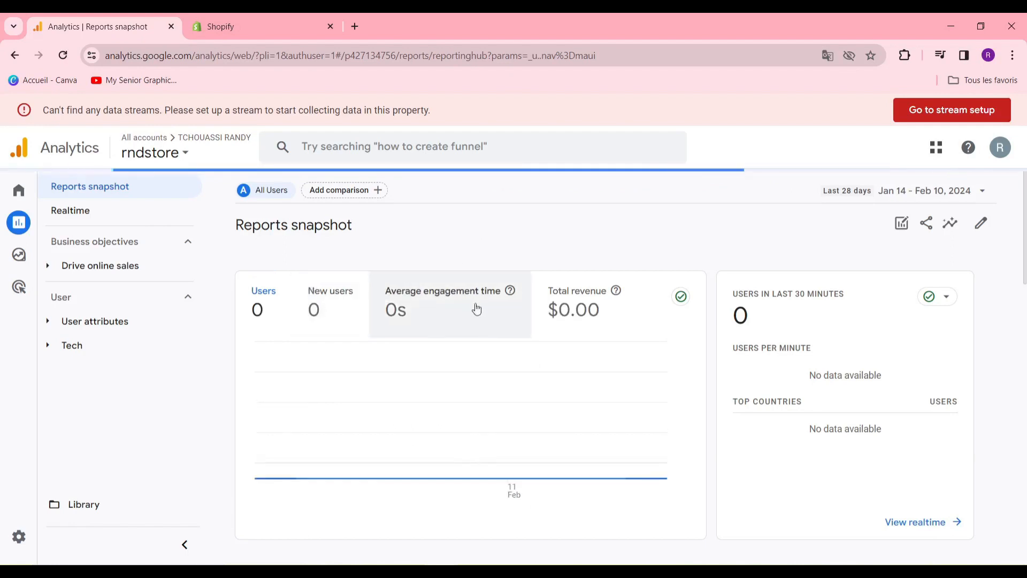
{"action": "scroll", "coordinate": [478, 307], "scroll_direction": "down", "scroll_amount": 5}
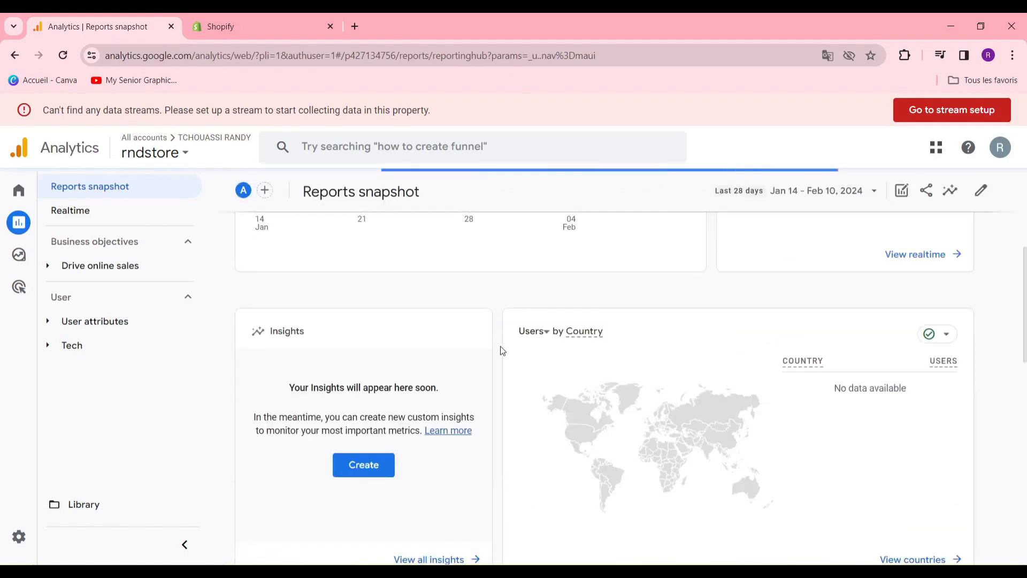
{"action": "scroll", "coordinate": [500, 349], "scroll_direction": "down", "scroll_amount": 1}
{"action": "scroll", "coordinate": [481, 348], "scroll_direction": "up", "scroll_amount": 2}
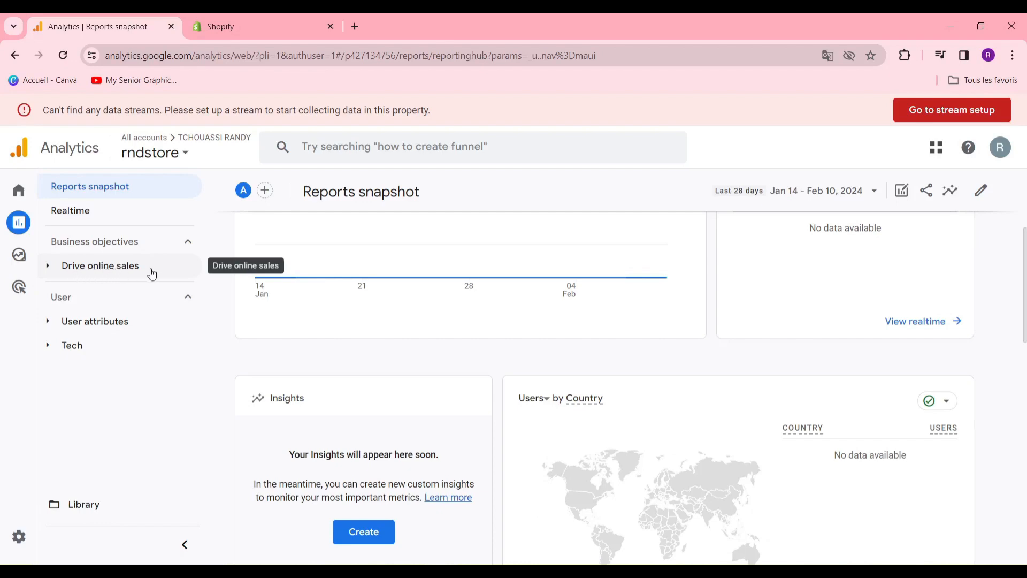
{"action": "scroll", "coordinate": [599, 438], "scroll_direction": "down", "scroll_amount": 10}
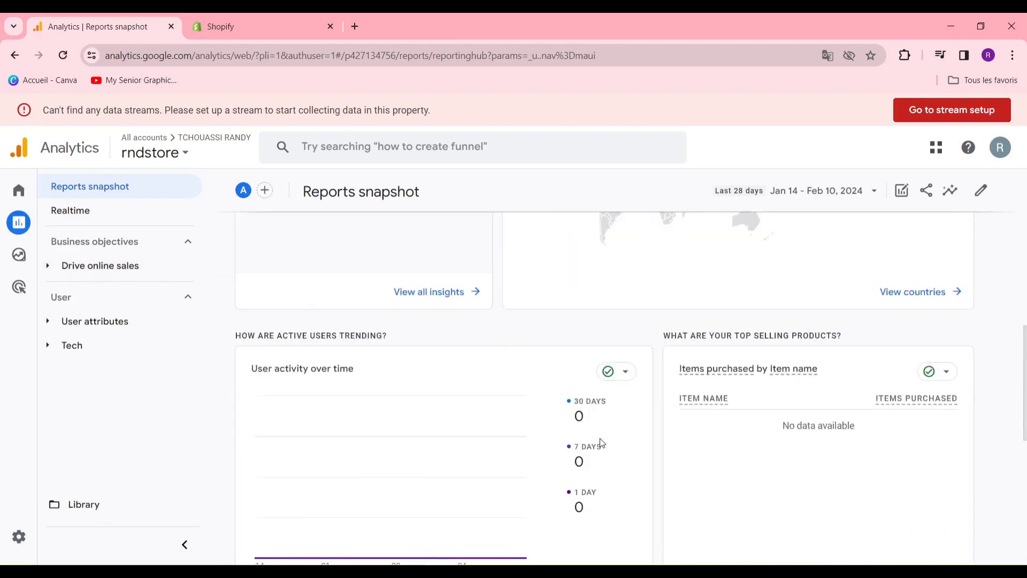
{"action": "scroll", "coordinate": [594, 436], "scroll_direction": "up", "scroll_amount": 9}
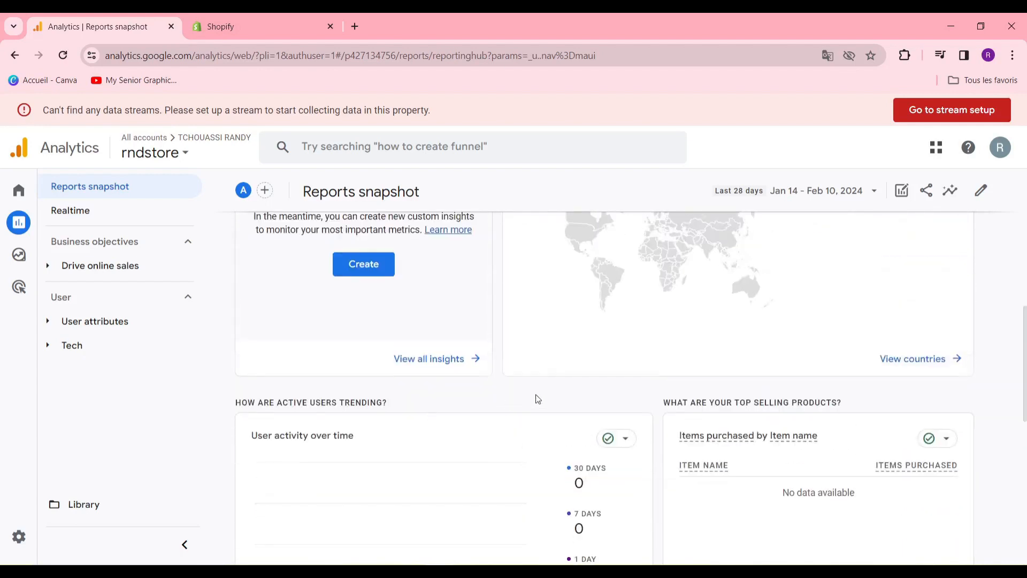
{"action": "scroll", "coordinate": [538, 399], "scroll_direction": "down", "scroll_amount": 10}
{"action": "scroll", "coordinate": [552, 404], "scroll_direction": "up", "scroll_amount": 10}
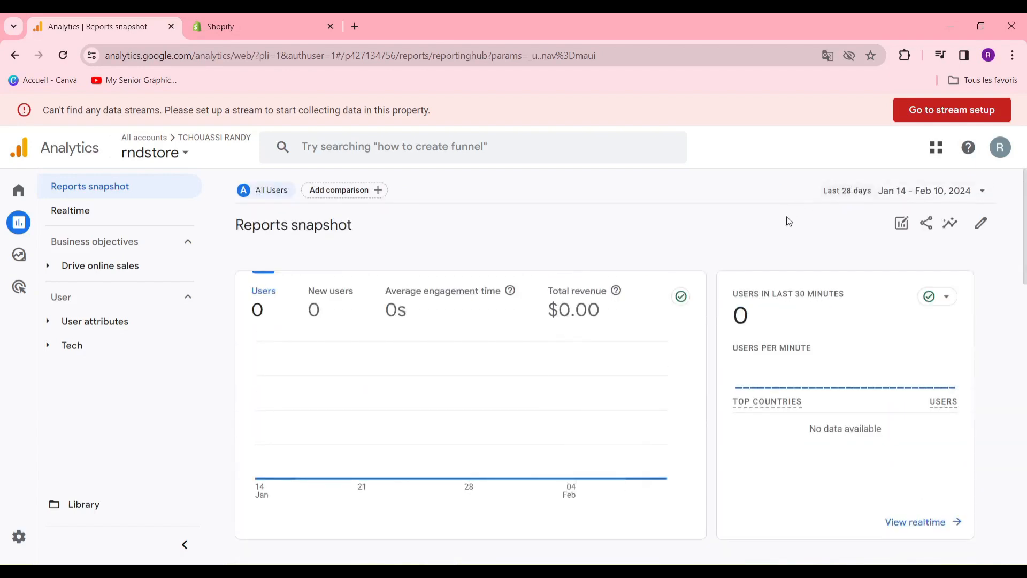
{"action": "scroll", "coordinate": [676, 348], "scroll_direction": "down", "scroll_amount": 5}
{"action": "scroll", "coordinate": [375, 300], "scroll_direction": "up", "scroll_amount": 4}
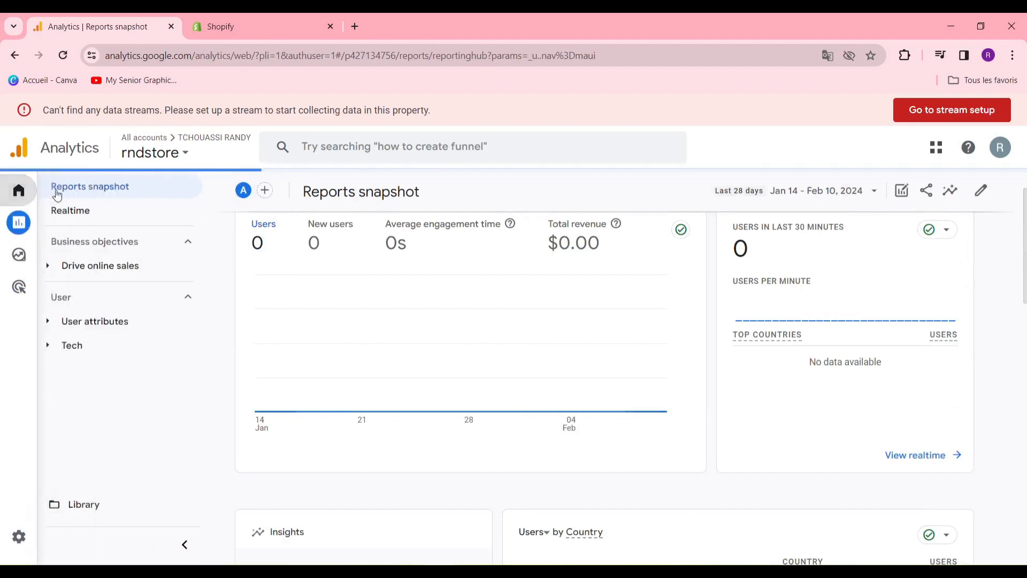
{"action": "left_click", "coordinate": [156, 210]}
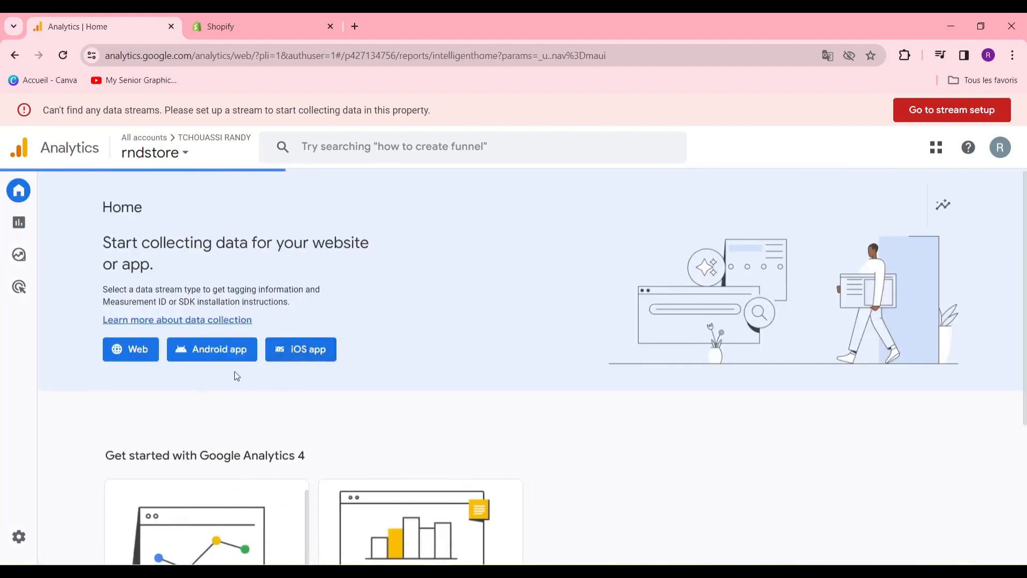
{"action": "left_click", "coordinate": [134, 355]}
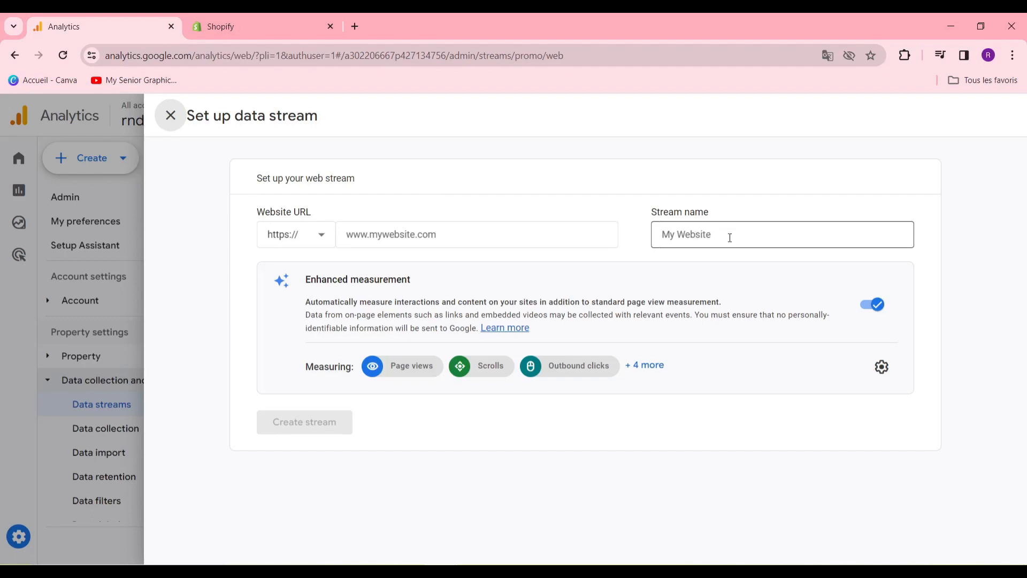
{"action": "left_click", "coordinate": [455, 234]}
{"action": "right_click", "coordinate": [455, 236]}
{"action": "left_click", "coordinate": [542, 356]}
{"action": "left_click", "coordinate": [728, 237]}
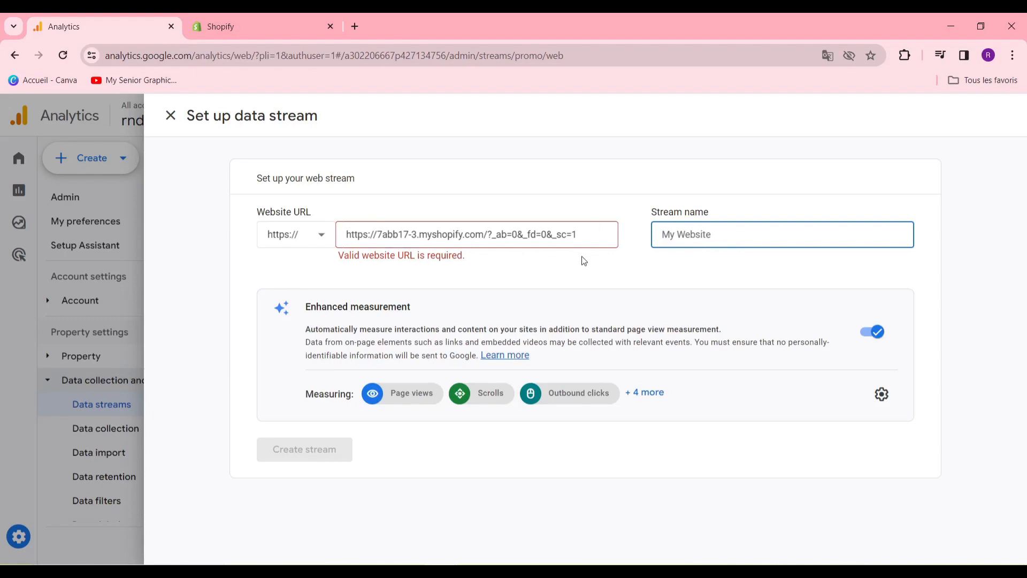
{"action": "left_click", "coordinate": [580, 239]}
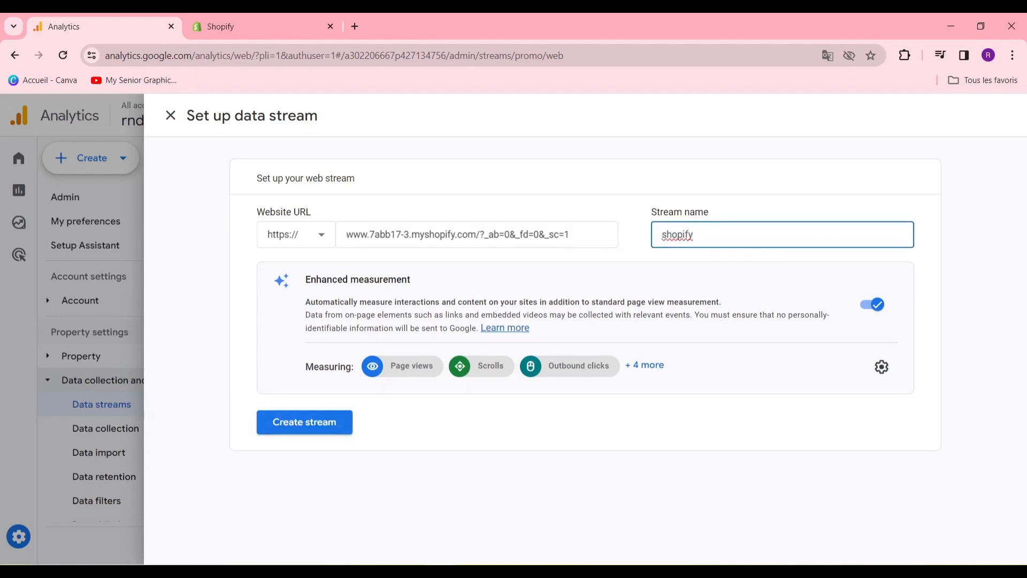
{"action": "left_click", "coordinate": [284, 432]}
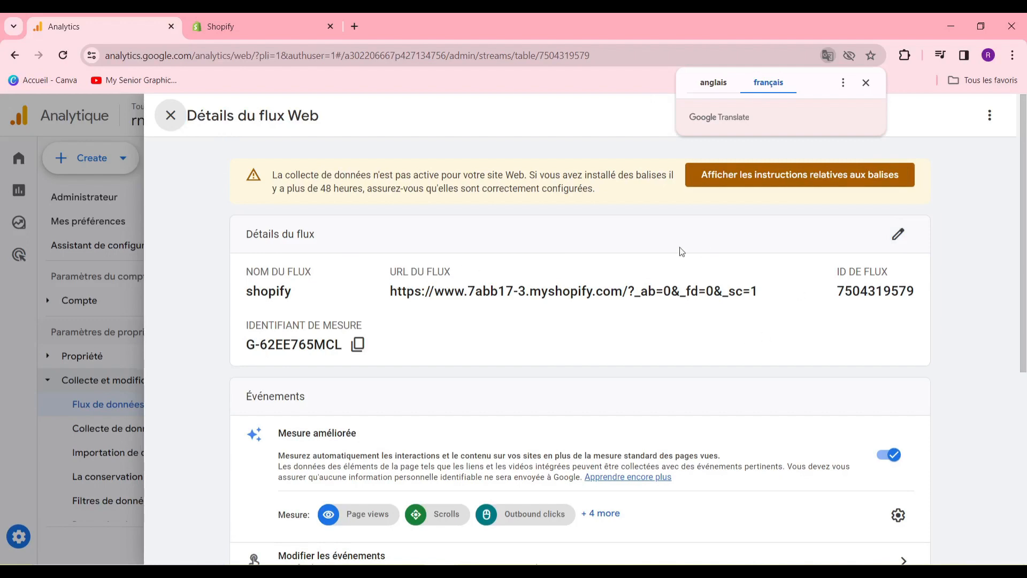
{"action": "left_click", "coordinate": [171, 116]}
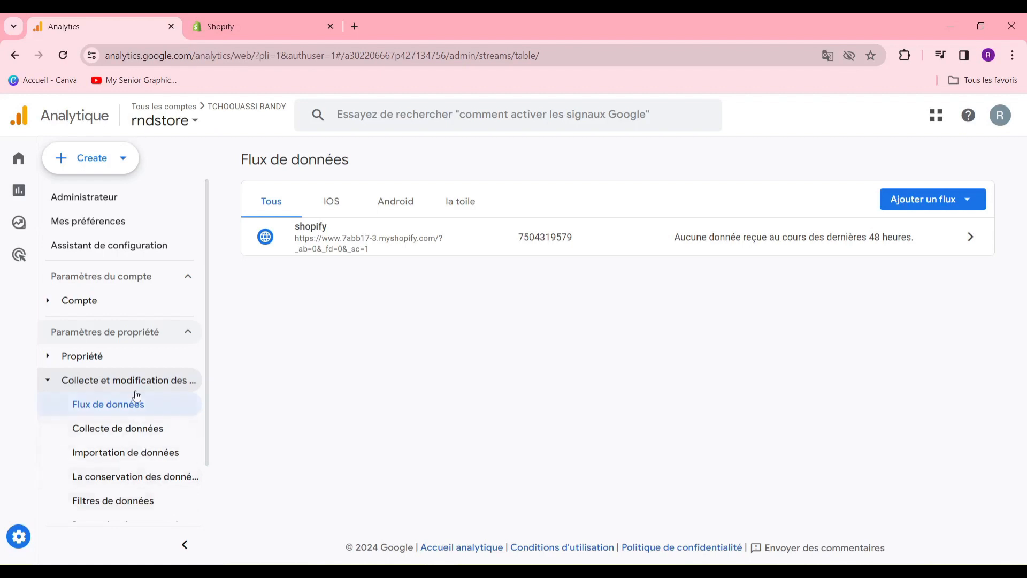
Step: Expand the Compte section of the account settings and look over its options
{"action": "left_click", "coordinate": [155, 312]}
{"action": "left_click", "coordinate": [160, 311]}
{"action": "left_click", "coordinate": [119, 301]}
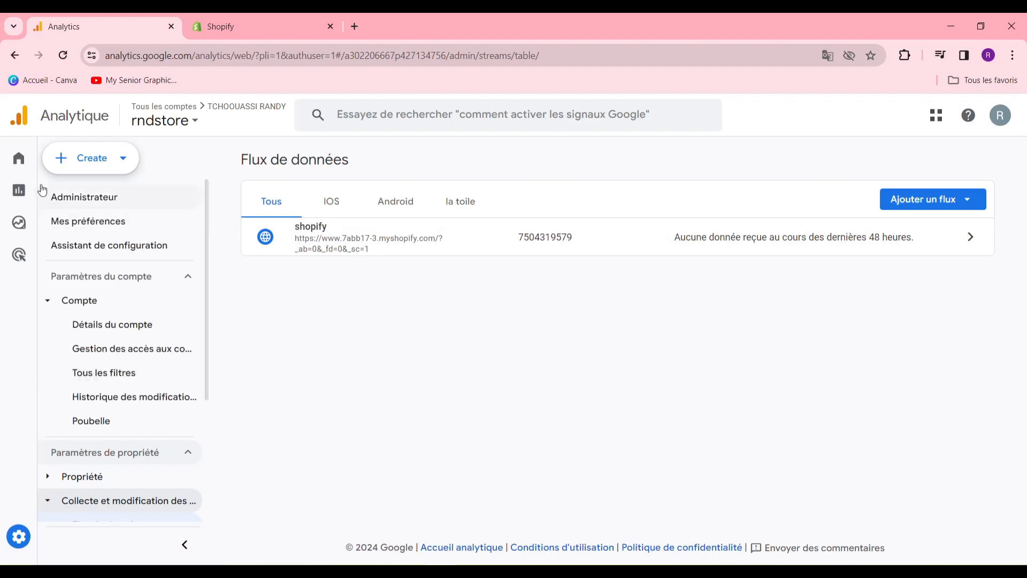
{"action": "mouse_move", "coordinate": [9, 201]}
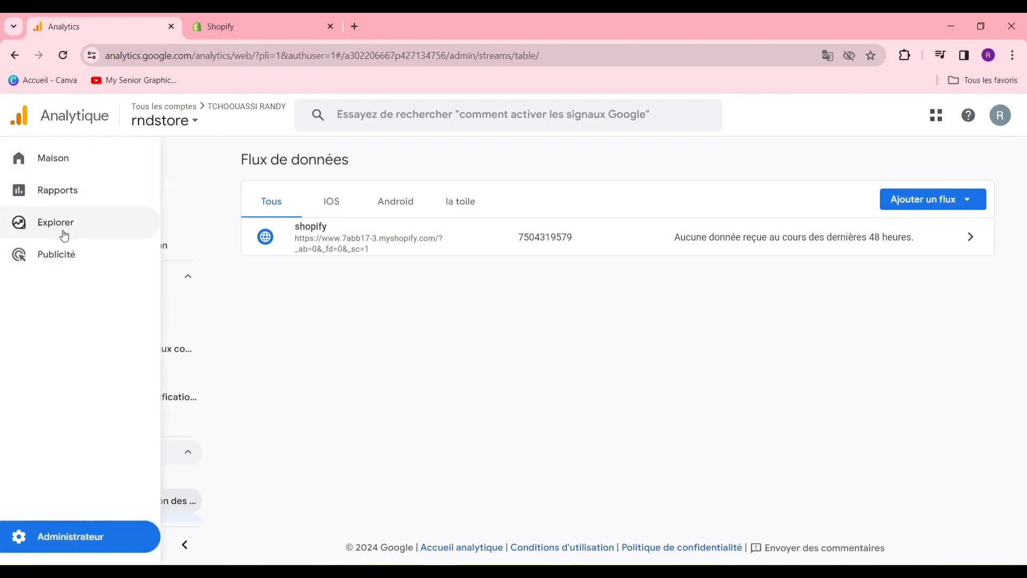